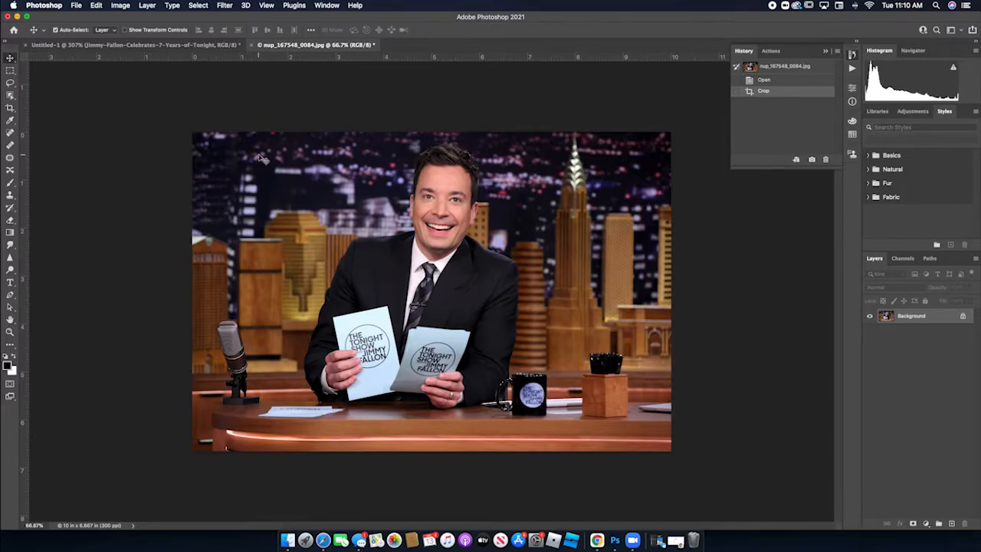
Crop the photo around the seated host and his cue cards to about 5.25 by 6 inches
{"action": "left_click", "coordinate": [10, 108]}
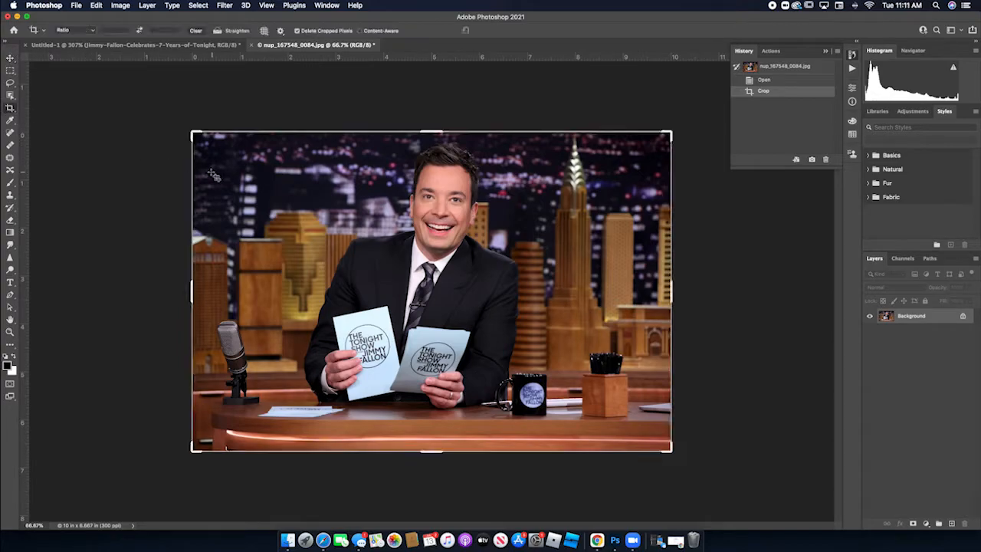
{"action": "left_click_drag", "start_coordinate": [193, 289], "coordinate": [245, 286]}
{"action": "left_click_drag", "start_coordinate": [626, 292], "coordinate": [564, 289]}
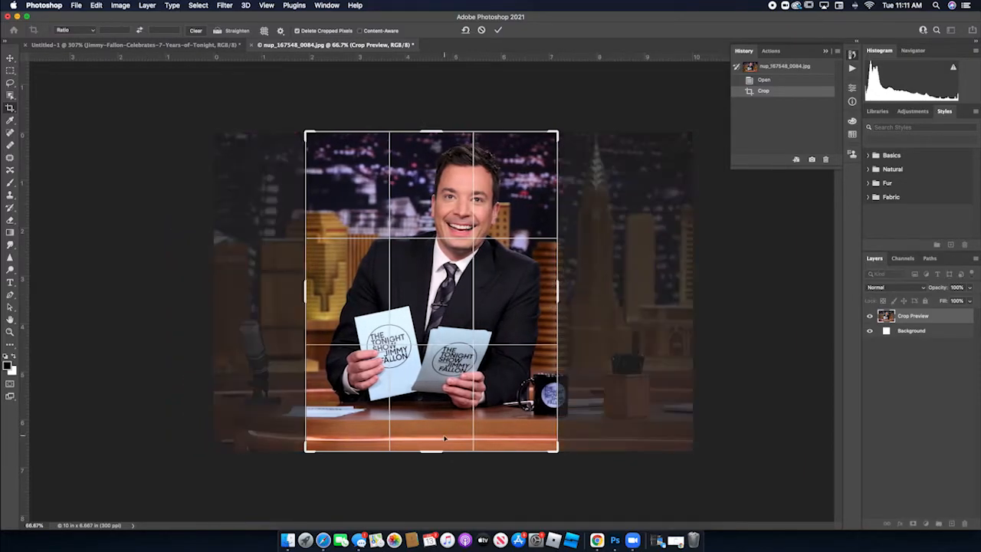
{"action": "left_click_drag", "start_coordinate": [431, 451], "coordinate": [431, 434]}
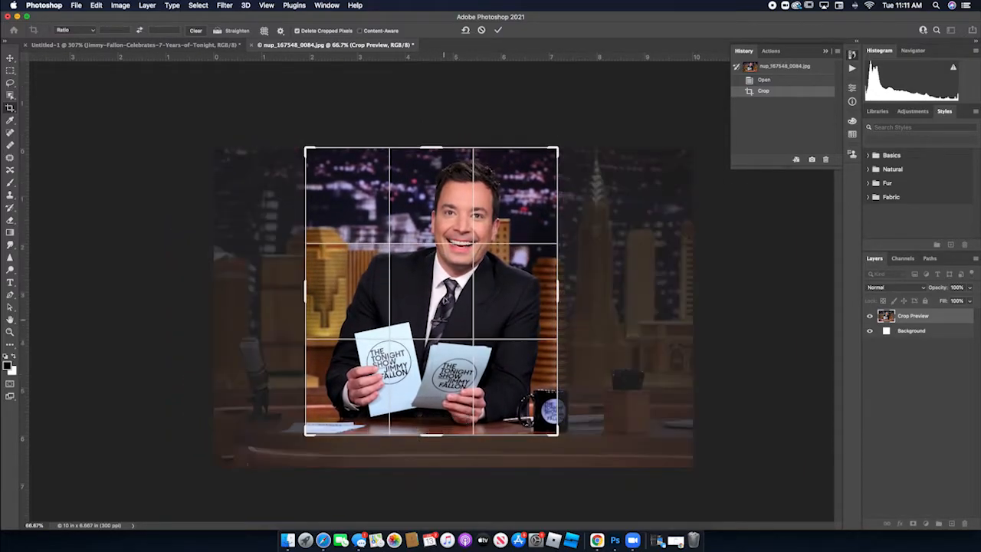
{"action": "double_click", "coordinate": [445, 282]}
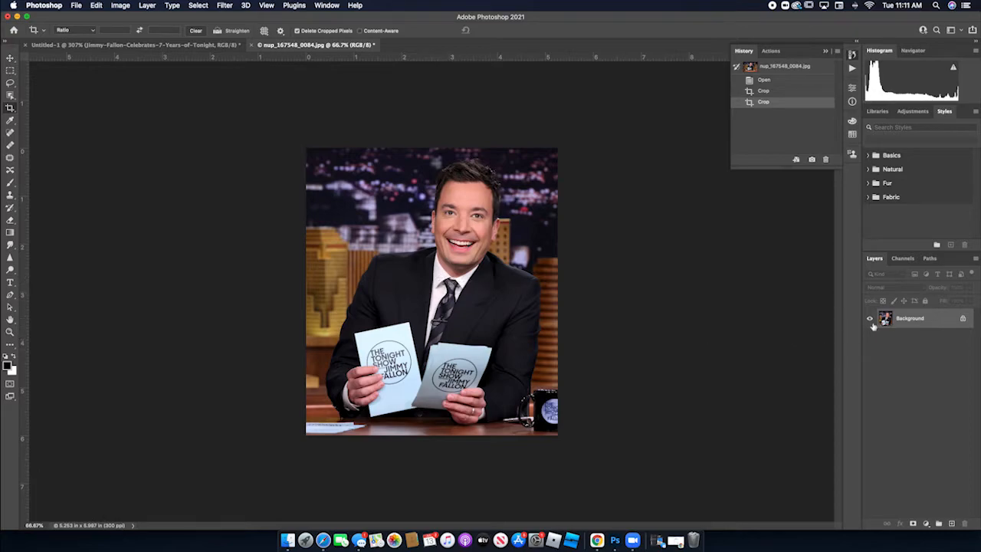
Convert the Background into a regular layer named Layer 0 and open the Liquify filter on it
{"action": "double_click", "coordinate": [910, 320]}
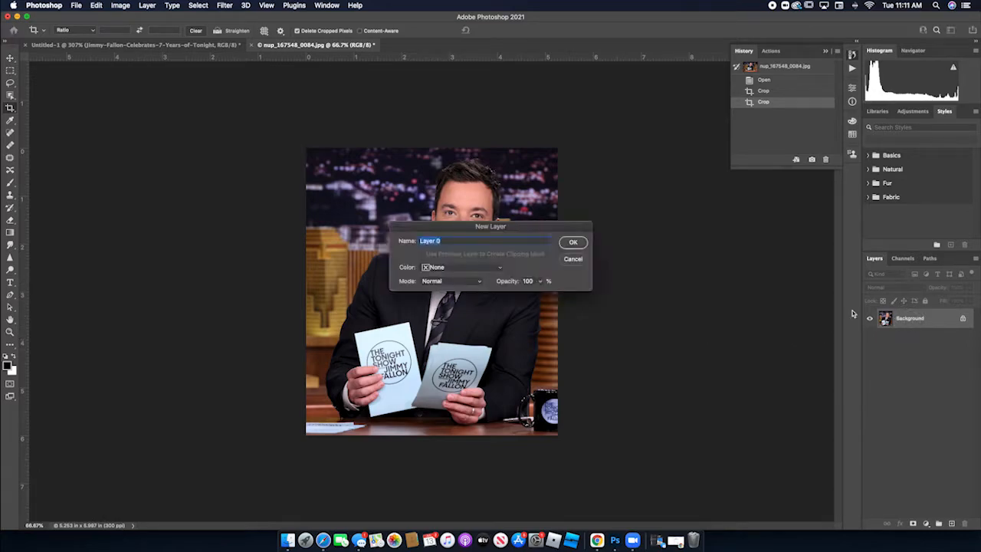
{"action": "left_click", "coordinate": [567, 244]}
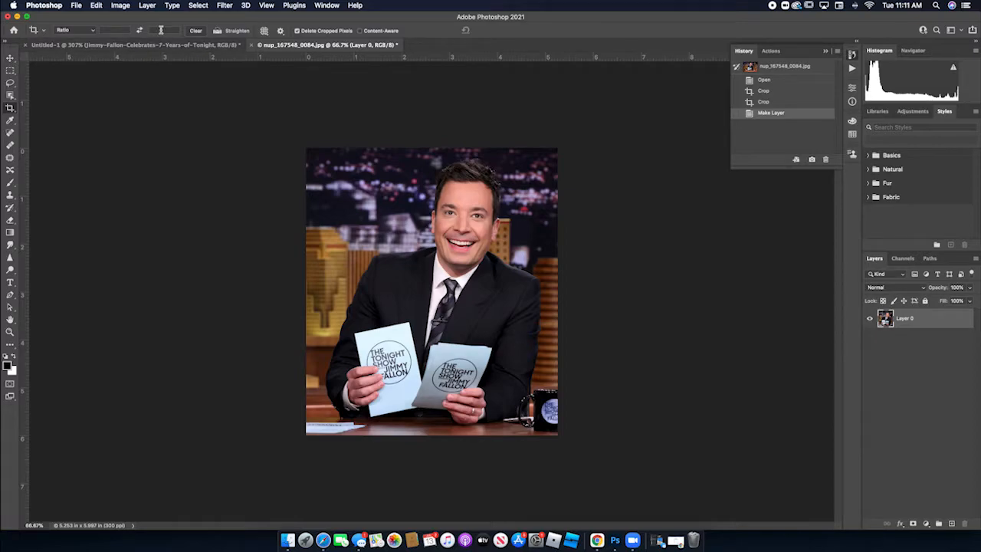
{"action": "left_click", "coordinate": [147, 6]}
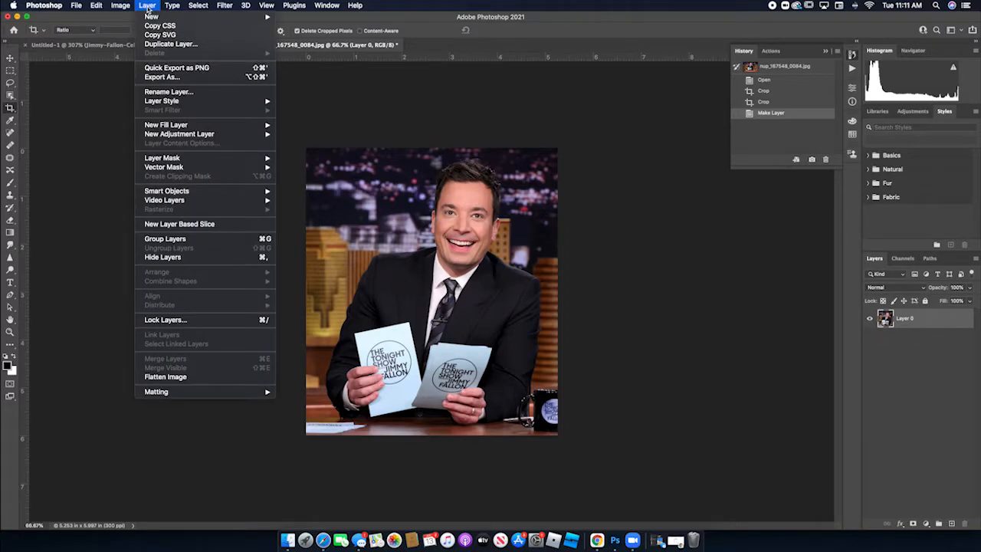
{"action": "mouse_move", "coordinate": [224, 7]}
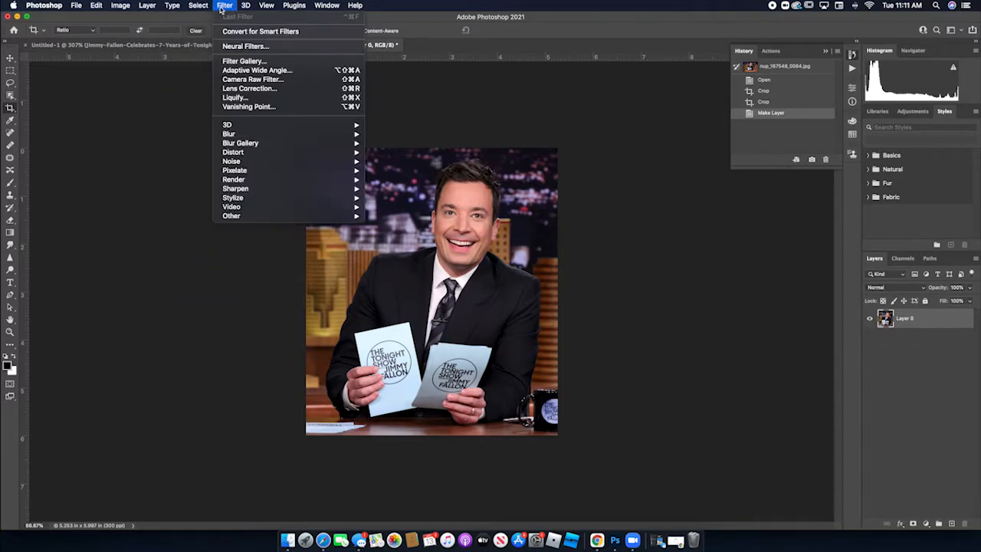
{"action": "left_click", "coordinate": [252, 100]}
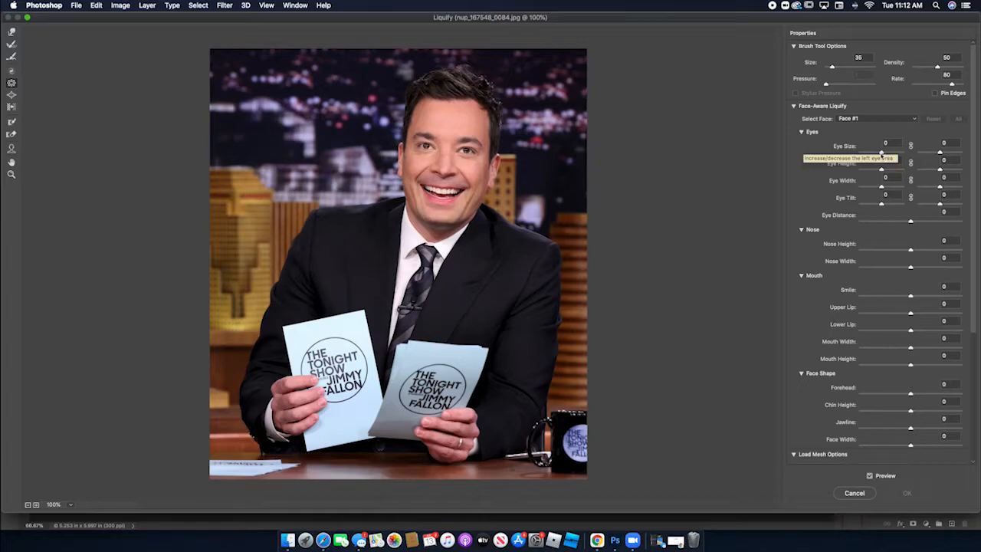
Set Eye Size, Eye Height and Eye Width to 100 for both eyes, and Eye Distance to -3
{"action": "left_click_drag", "start_coordinate": [882, 152], "coordinate": [975, 154]}
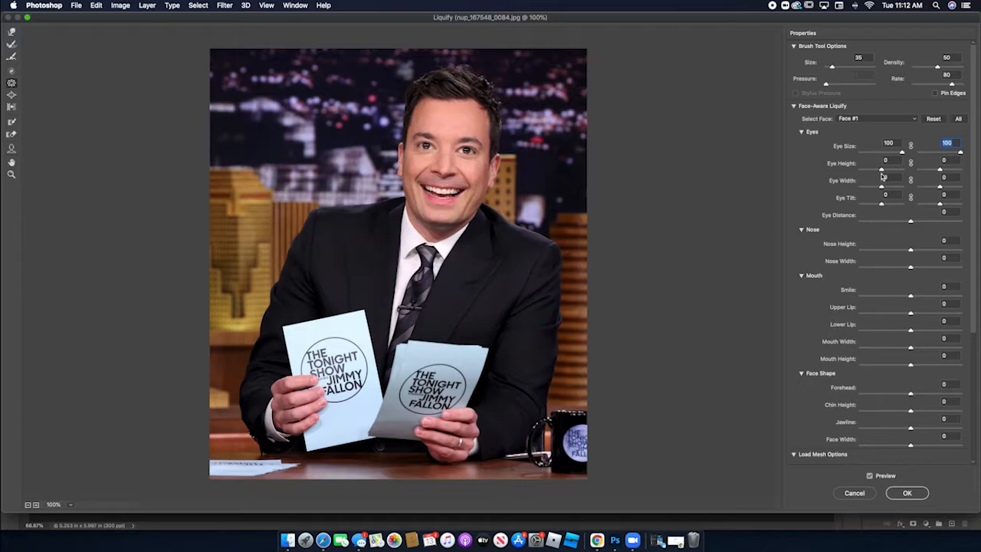
{"action": "left_click_drag", "start_coordinate": [883, 171], "coordinate": [977, 173]}
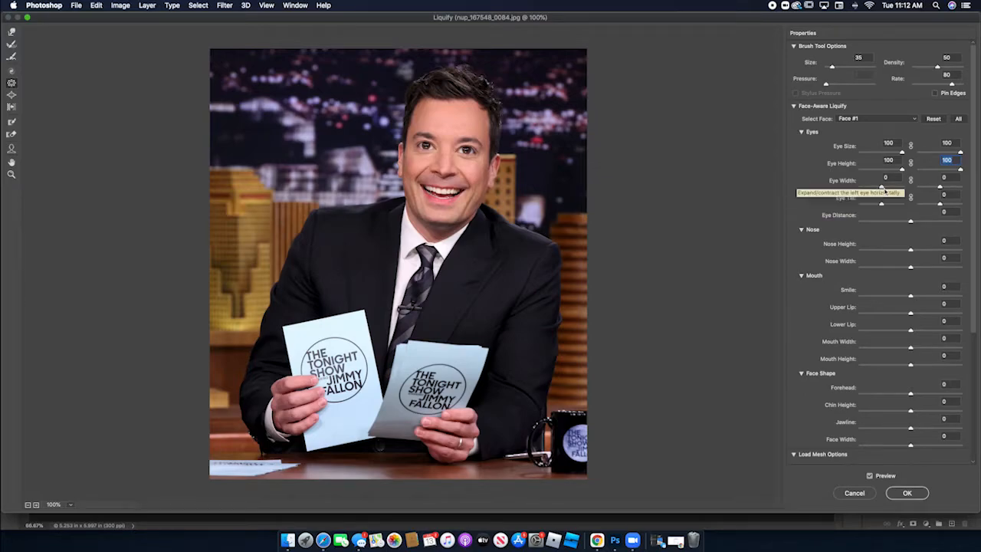
{"action": "left_click_drag", "start_coordinate": [885, 190], "coordinate": [977, 190]}
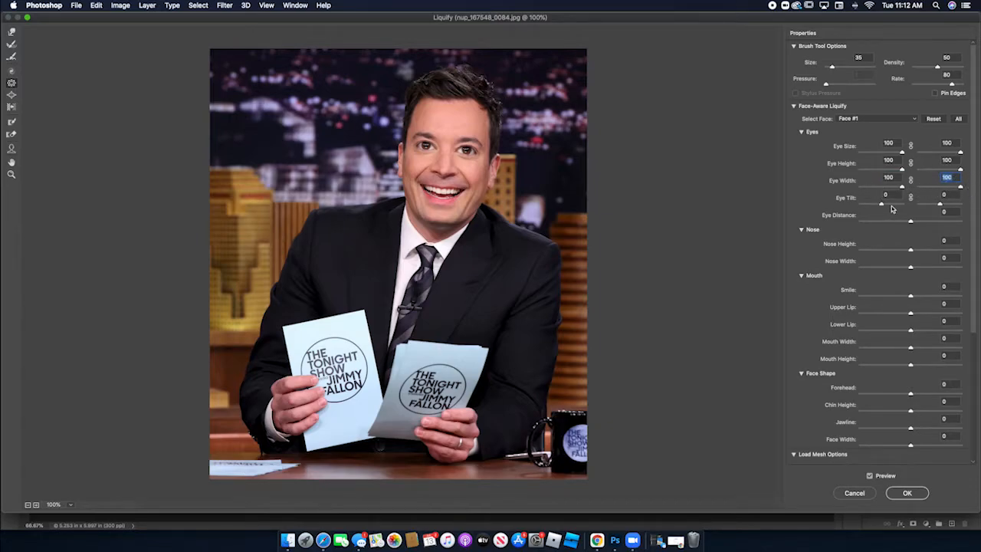
{"action": "mouse_move", "coordinate": [911, 221]}
{"action": "left_mouse_down"}
{"action": "mouse_move", "coordinate": [980, 220]}
{"action": "mouse_move", "coordinate": [854, 221]}
{"action": "mouse_move", "coordinate": [910, 220]}
{"action": "left_mouse_up"}
Set the face's Nose Height to 100 and Nose Width to -100
{"action": "left_click", "coordinate": [911, 251]}
{"action": "left_click_drag", "start_coordinate": [912, 252], "coordinate": [967, 250]}
{"action": "left_click_drag", "start_coordinate": [911, 266], "coordinate": [836, 266]}
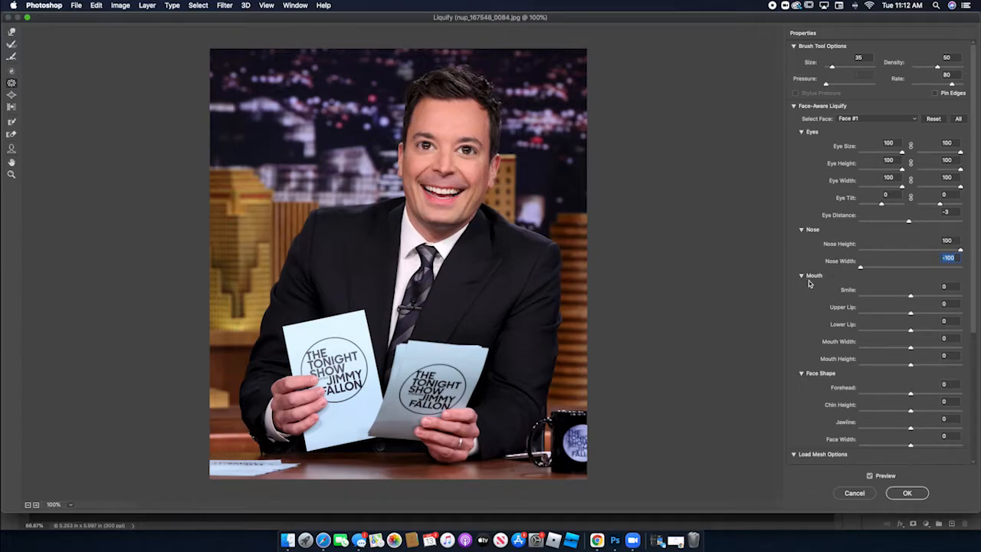
Exaggerate the mouth with Smile, Upper Lip, Mouth Width and Mouth Height at 100 and Lower Lip at -100
{"action": "left_click_drag", "start_coordinate": [911, 298], "coordinate": [979, 292]}
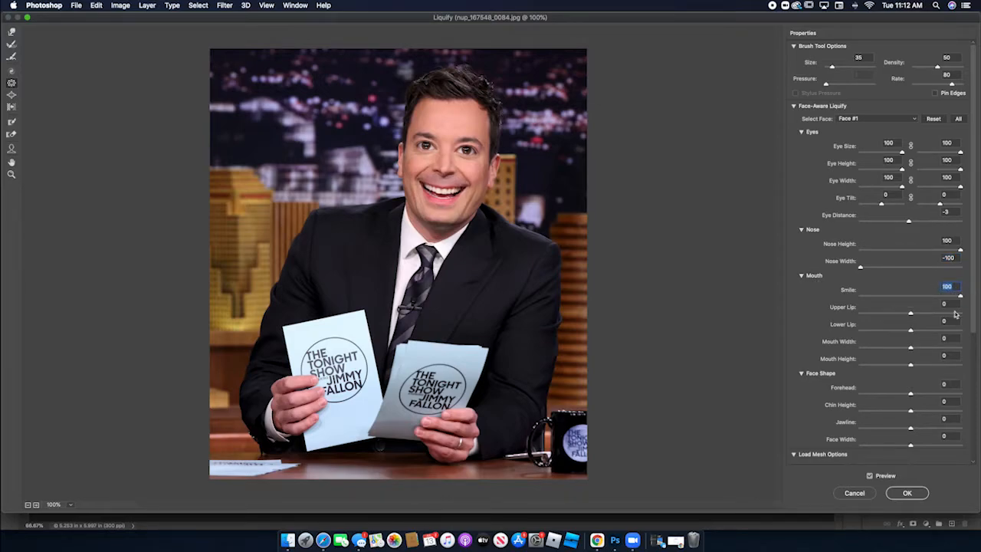
{"action": "left_click_drag", "start_coordinate": [910, 315], "coordinate": [975, 309]}
{"action": "left_click", "coordinate": [911, 332]}
{"action": "left_click_drag", "start_coordinate": [911, 331], "coordinate": [821, 333]}
{"action": "left_click", "coordinate": [911, 349]}
{"action": "left_click_drag", "start_coordinate": [911, 348], "coordinate": [978, 345]}
{"action": "left_click_drag", "start_coordinate": [910, 365], "coordinate": [978, 364]}
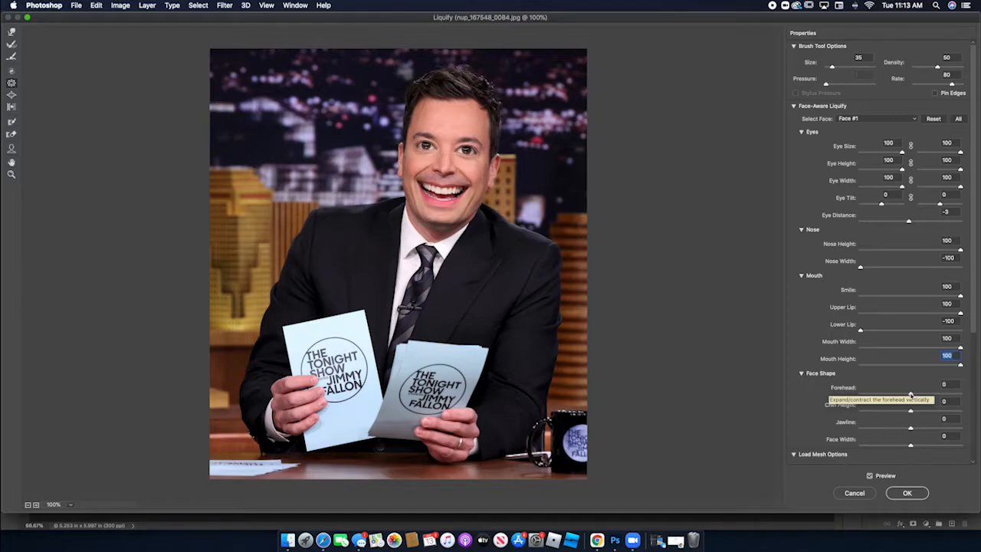
Reshape the face with Forehead at 100, Chin Height and Jawline at -100, and Face Width at -12
{"action": "left_click_drag", "start_coordinate": [911, 394], "coordinate": [978, 388]}
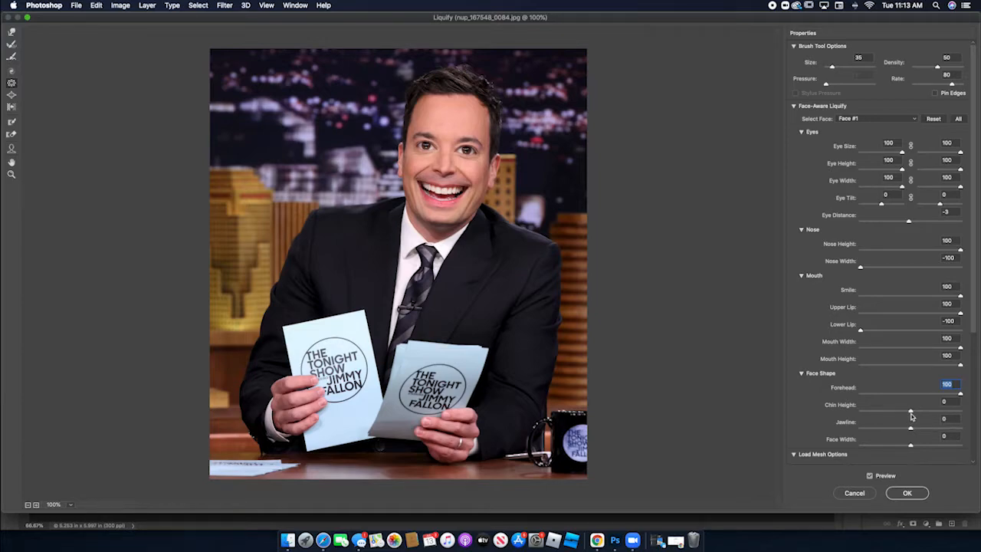
{"action": "left_click_drag", "start_coordinate": [911, 416], "coordinate": [832, 416]}
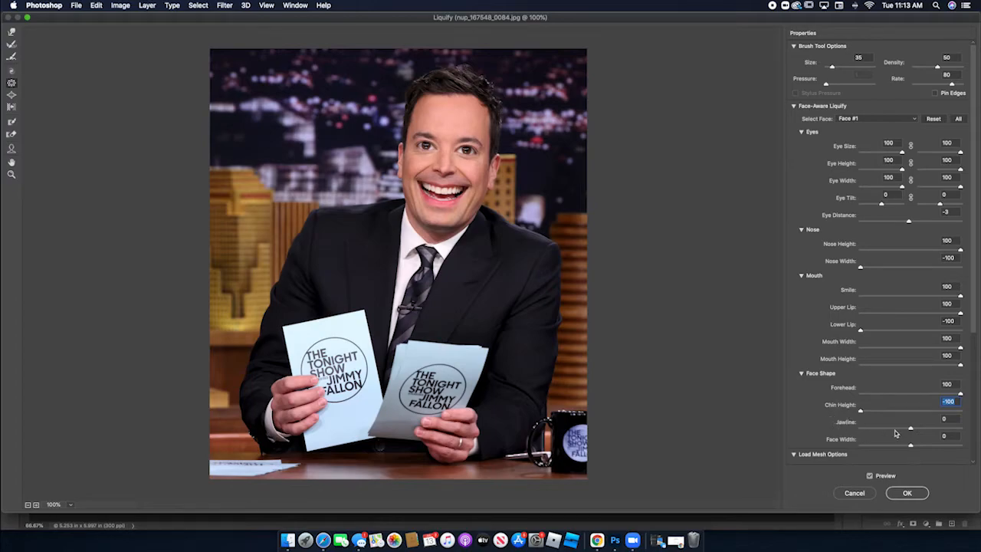
{"action": "left_click_drag", "start_coordinate": [911, 432], "coordinate": [815, 428]}
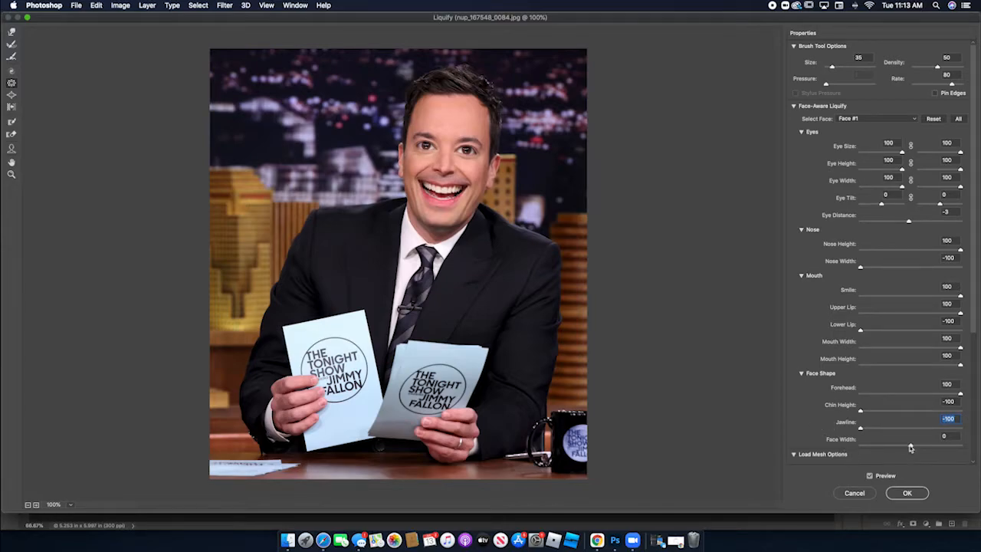
{"action": "mouse_move", "coordinate": [911, 447]}
{"action": "left_mouse_down"}
{"action": "mouse_move", "coordinate": [975, 440]}
{"action": "mouse_move", "coordinate": [808, 445]}
{"action": "mouse_move", "coordinate": [905, 440]}
{"action": "left_mouse_up"}
Reshape the cheeks and earlobes at 200% zoom using the Forward Warp tool with a size 77 brush
{"action": "left_click", "coordinate": [11, 83]}
{"action": "left_click", "coordinate": [11, 174]}
{"action": "left_click", "coordinate": [455, 179]}
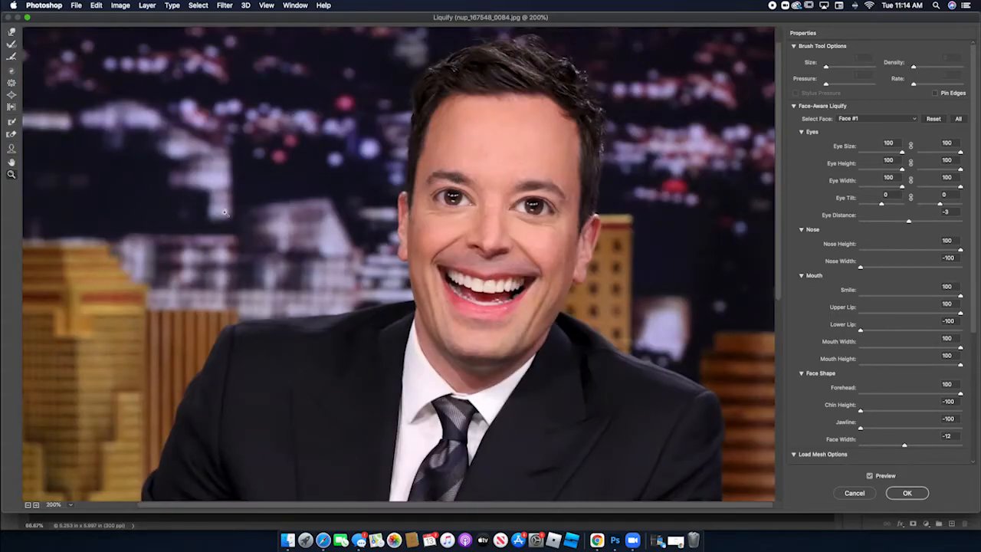
{"action": "left_click", "coordinate": [11, 95]}
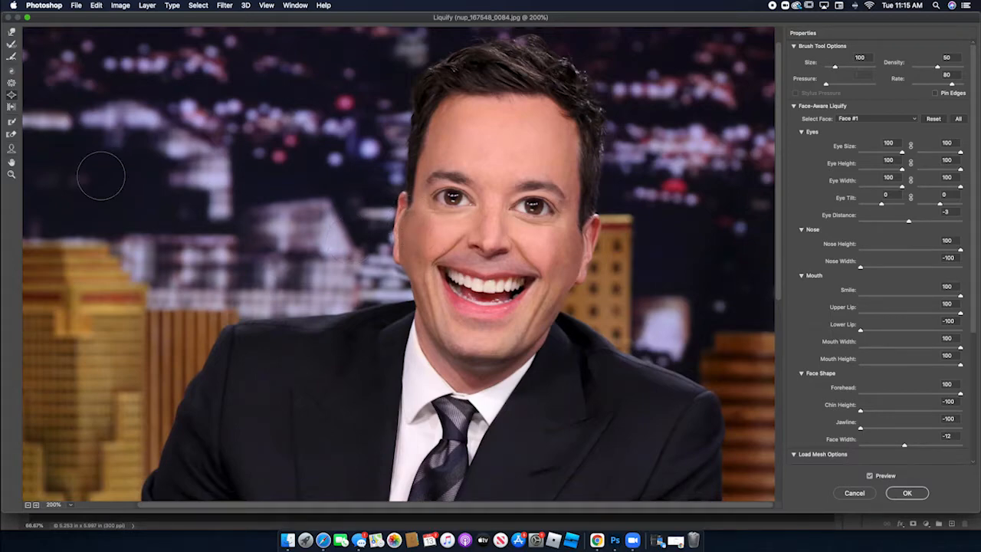
{"action": "left_click", "coordinate": [11, 33]}
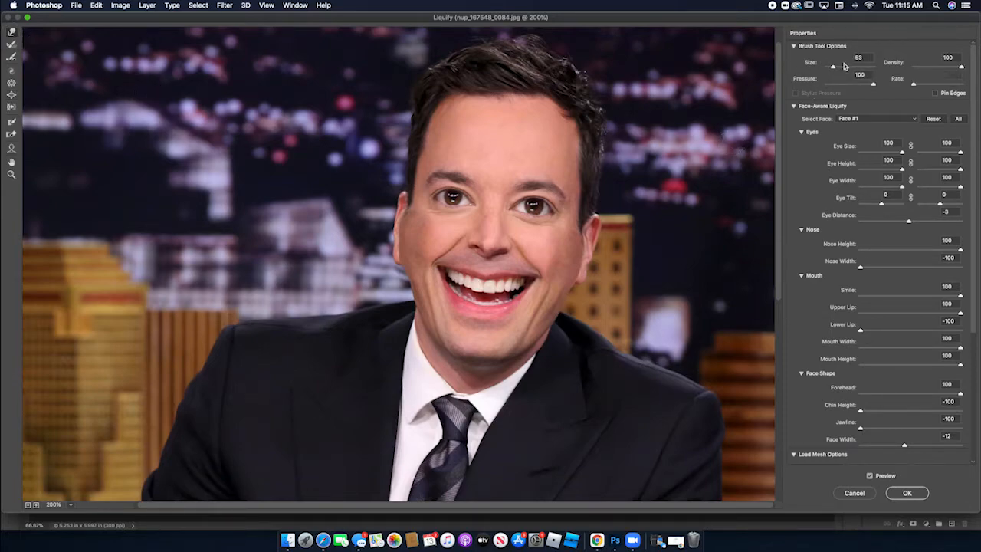
{"action": "left_click_drag", "start_coordinate": [835, 68], "coordinate": [838, 68]}
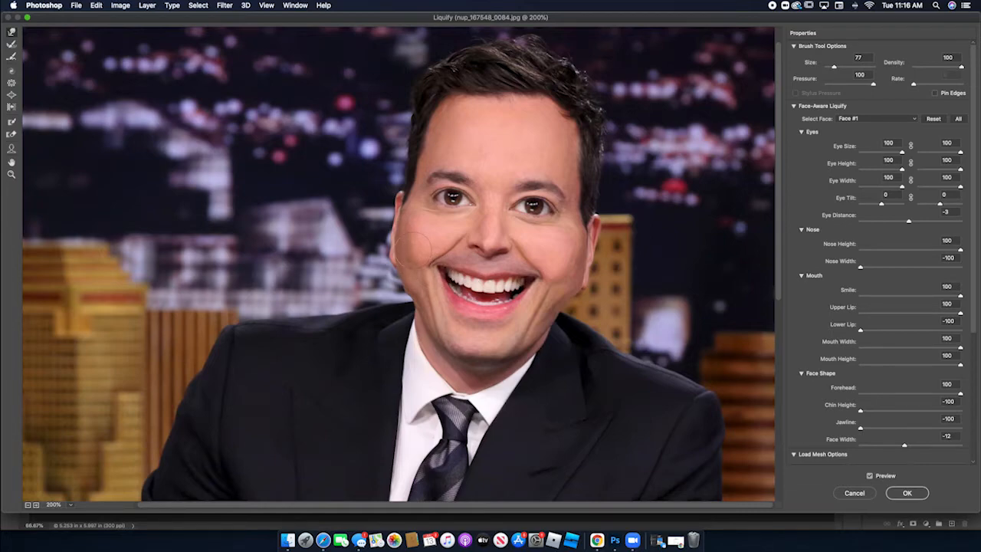
Pull both mouth corners outward and enlarge the open smile using Forward Warp with a brush of about size 64
{"action": "left_click_drag", "start_coordinate": [834, 67], "coordinate": [832, 68]}
{"action": "left_click_drag", "start_coordinate": [446, 269], "coordinate": [414, 260]}
{"action": "left_click_drag", "start_coordinate": [531, 278], "coordinate": [571, 274]}
{"action": "left_click_drag", "start_coordinate": [831, 69], "coordinate": [834, 68]}
{"action": "mouse_move", "coordinate": [531, 293]}
{"action": "left_mouse_down"}
{"action": "mouse_move", "coordinate": [501, 305]}
{"action": "mouse_move", "coordinate": [457, 303]}
{"action": "mouse_move", "coordinate": [446, 276]}
{"action": "mouse_move", "coordinate": [435, 275]}
{"action": "left_mouse_up"}
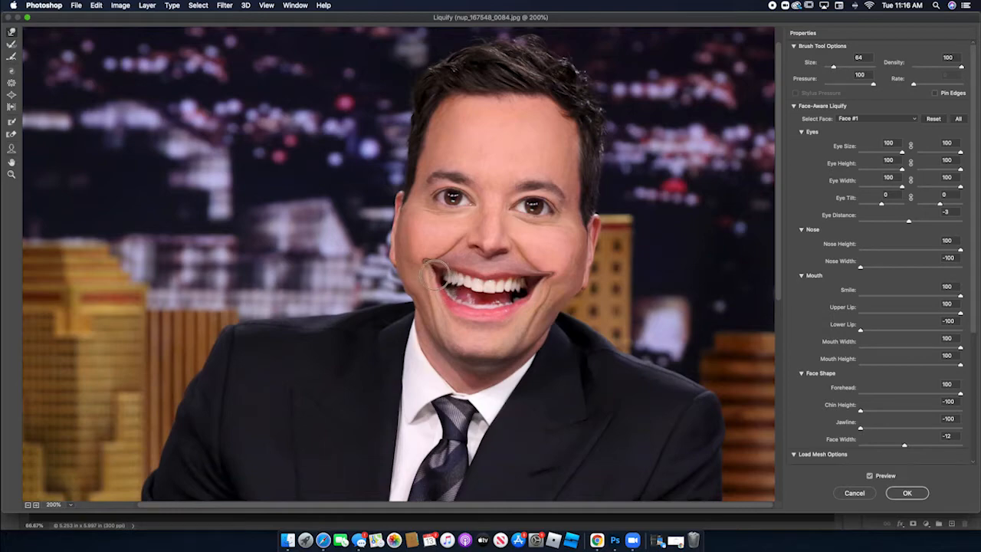
{"action": "mouse_move", "coordinate": [519, 286]}
{"action": "left_mouse_down"}
{"action": "mouse_move", "coordinate": [515, 300]}
{"action": "mouse_move", "coordinate": [513, 286]}
{"action": "mouse_move", "coordinate": [537, 282]}
{"action": "mouse_move", "coordinate": [506, 303]}
{"action": "left_mouse_up"}
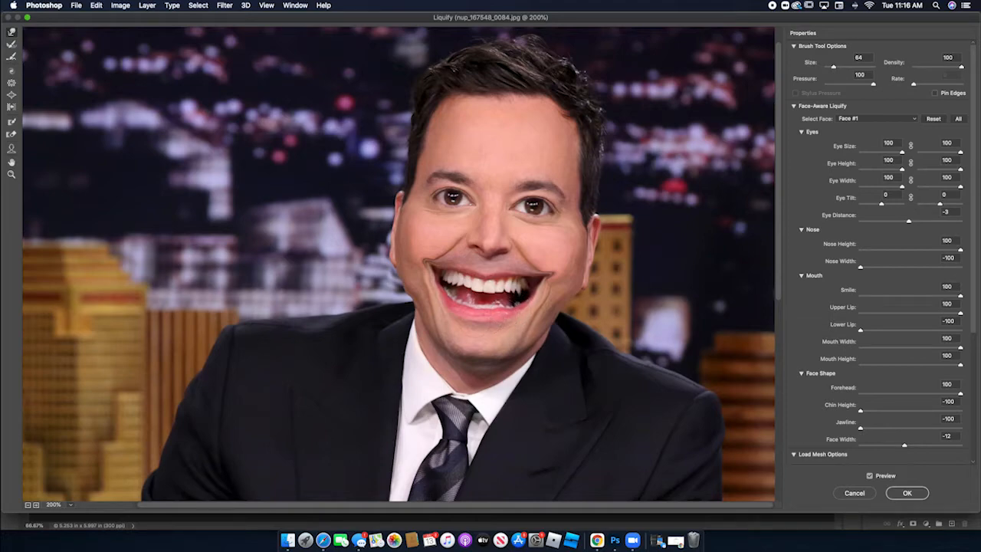
Shrink the nose tip using the Pucker tool at brush size 91, and reshape the hairline and chin with Forward Warp
{"action": "left_click", "coordinate": [12, 83]}
{"action": "left_click_drag", "start_coordinate": [832, 67], "coordinate": [835, 67]}
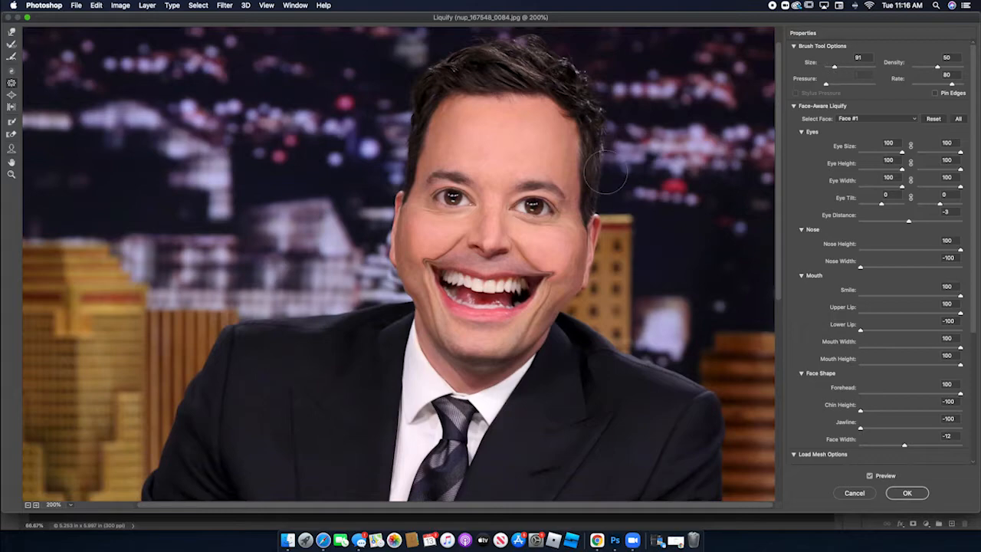
{"action": "left_click", "coordinate": [489, 246]}
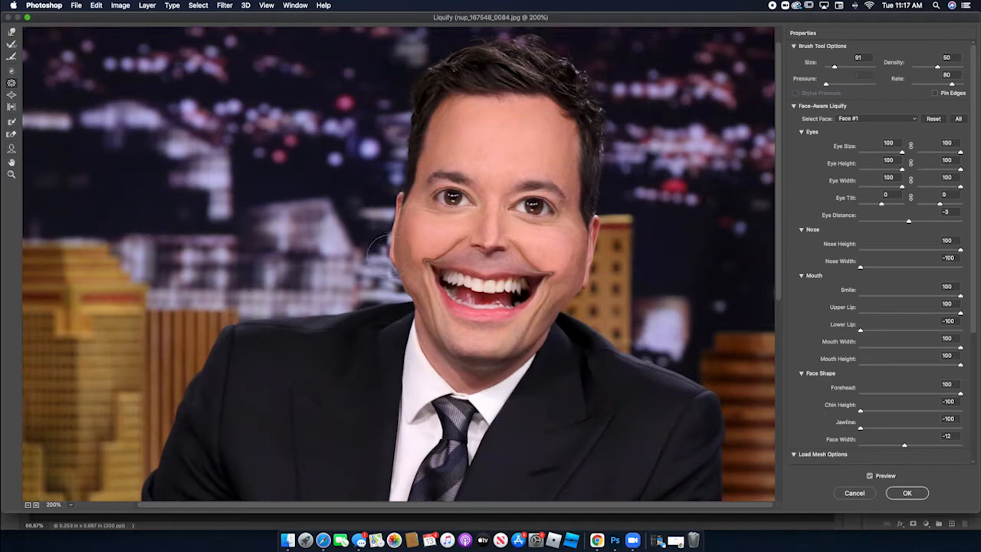
{"action": "left_click", "coordinate": [11, 34]}
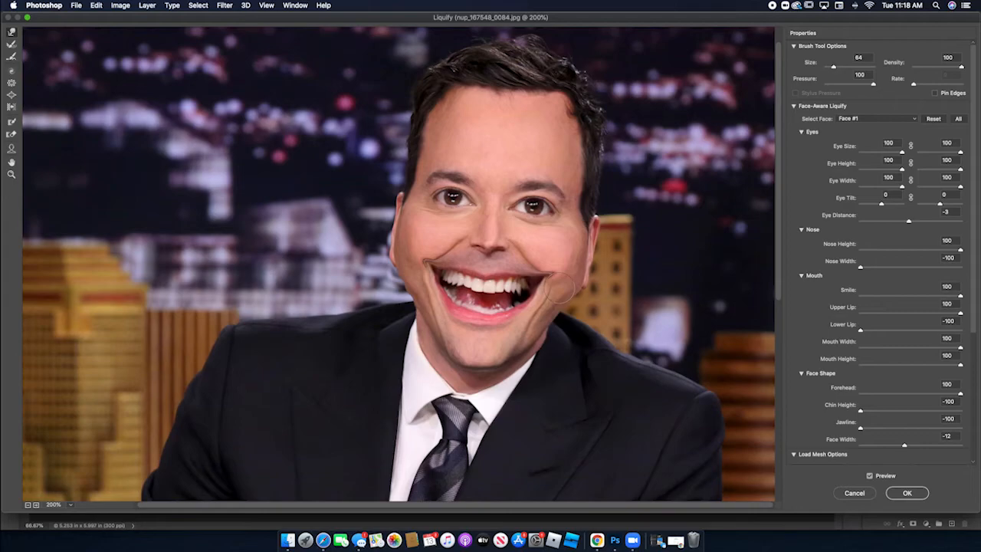
Shrink both hands holding the cue cards using the Pucker tool at brush size 418, and apply the Liquify changes
{"action": "left_click", "coordinate": [11, 174]}
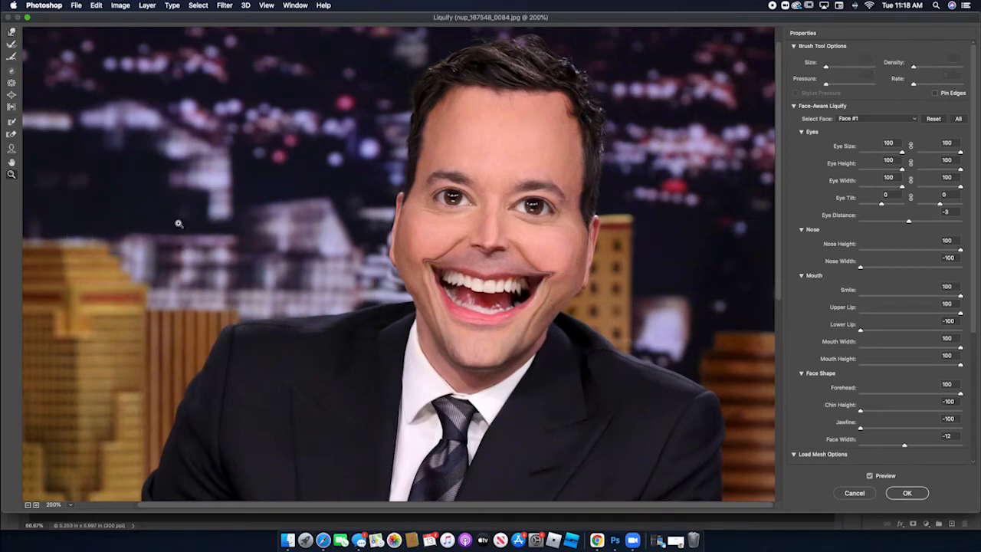
{"action": "left_click", "coordinate": [178, 224], "text": "alt"}
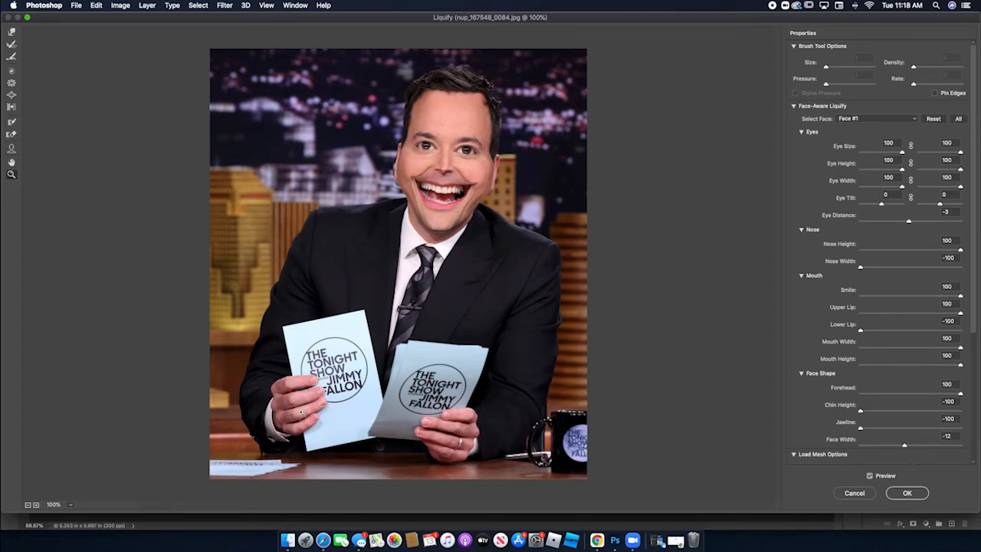
{"action": "left_click", "coordinate": [13, 83]}
{"action": "mouse_move", "coordinate": [838, 70]}
{"action": "left_mouse_down"}
{"action": "mouse_move", "coordinate": [828, 71]}
{"action": "mouse_move", "coordinate": [840, 70]}
{"action": "left_mouse_up"}
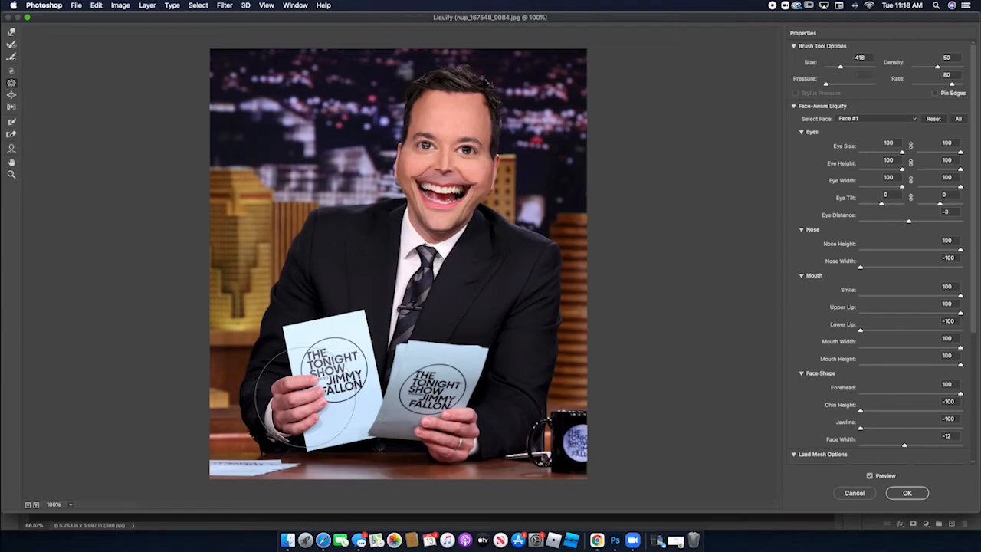
{"action": "mouse_move", "coordinate": [294, 401]}
{"action": "left_mouse_down"}
{"action": "mouse_move", "coordinate": [302, 388]}
{"action": "mouse_move", "coordinate": [292, 400]}
{"action": "left_mouse_up"}
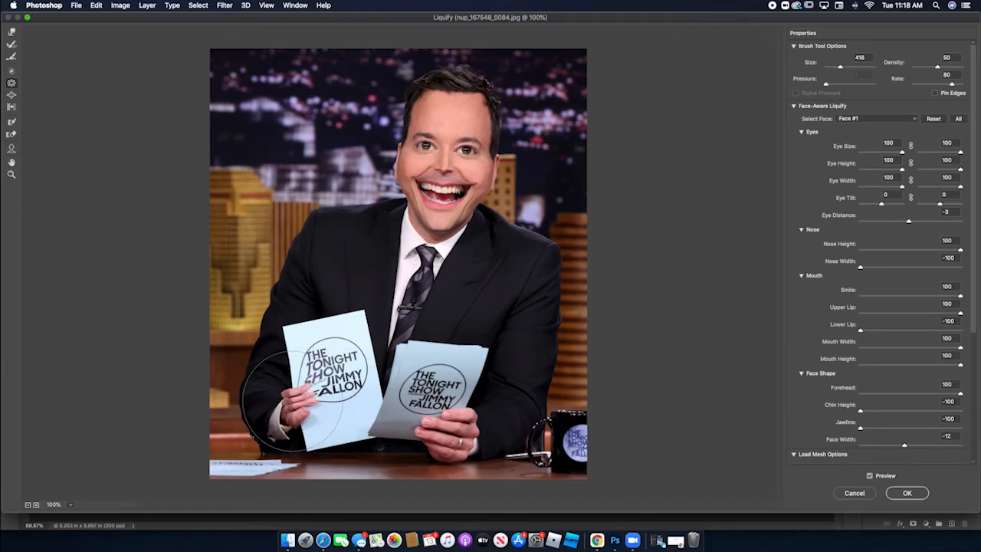
{"action": "mouse_move", "coordinate": [428, 444]}
{"action": "left_mouse_down"}
{"action": "mouse_move", "coordinate": [453, 412]}
{"action": "mouse_move", "coordinate": [463, 426]}
{"action": "mouse_move", "coordinate": [438, 449]}
{"action": "mouse_move", "coordinate": [449, 443]}
{"action": "left_mouse_up"}
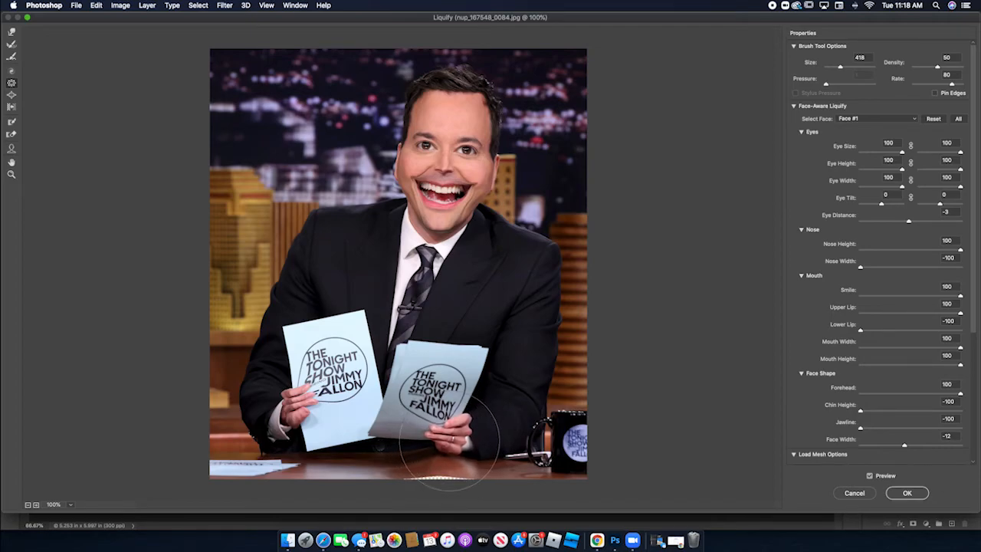
{"action": "left_click", "coordinate": [904, 494]}
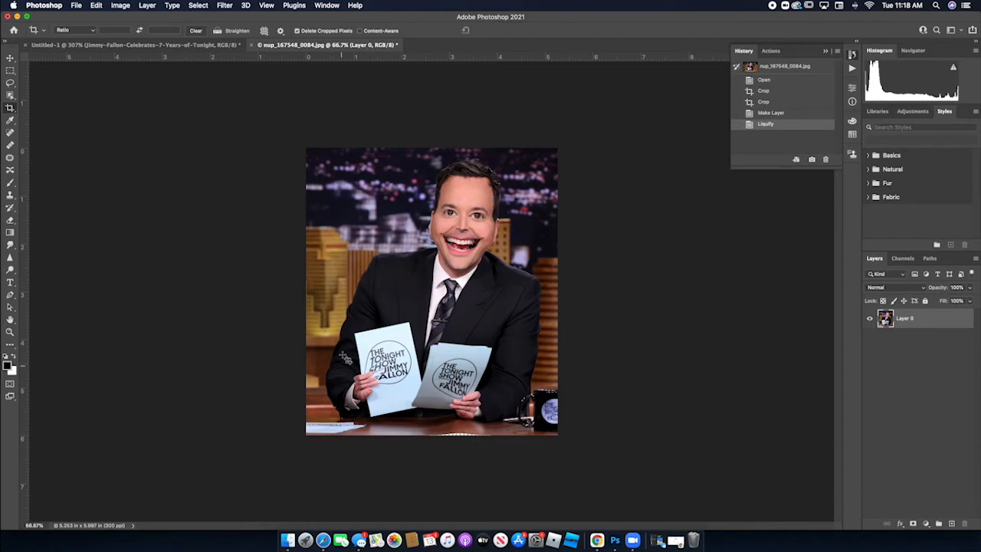
Crop the picture to the host's head and upper body, about 4.2 by 4.38 inches, excluding the hands
{"action": "left_click", "coordinate": [11, 109]}
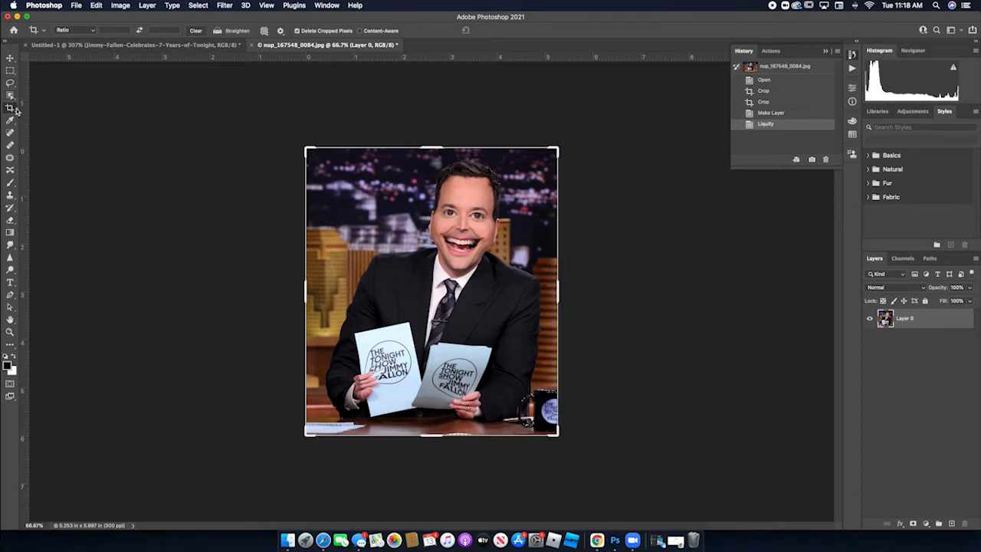
{"action": "left_click_drag", "start_coordinate": [309, 431], "coordinate": [324, 401]}
{"action": "left_click_drag", "start_coordinate": [323, 291], "coordinate": [331, 286]}
{"action": "left_click_drag", "start_coordinate": [440, 401], "coordinate": [438, 390]}
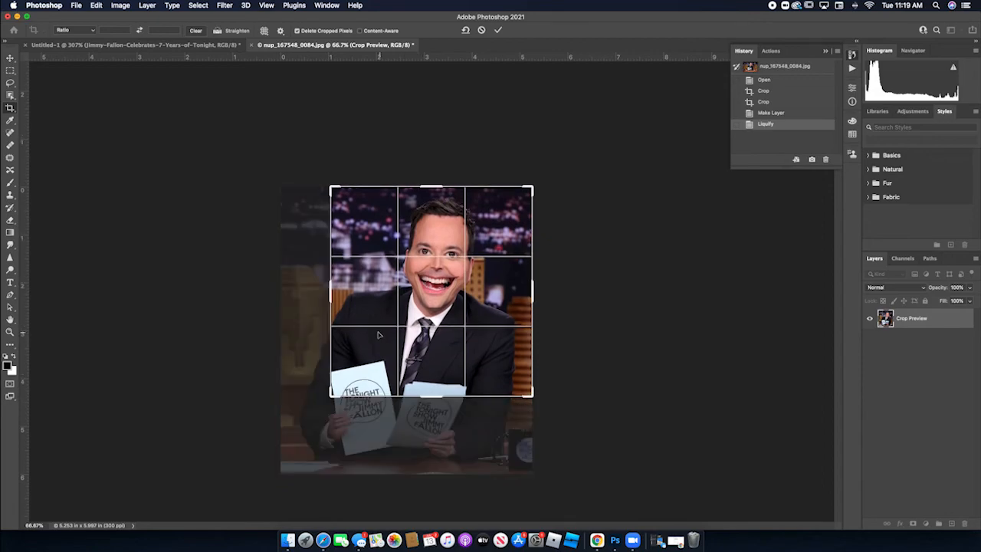
{"action": "key", "text": "Return"}
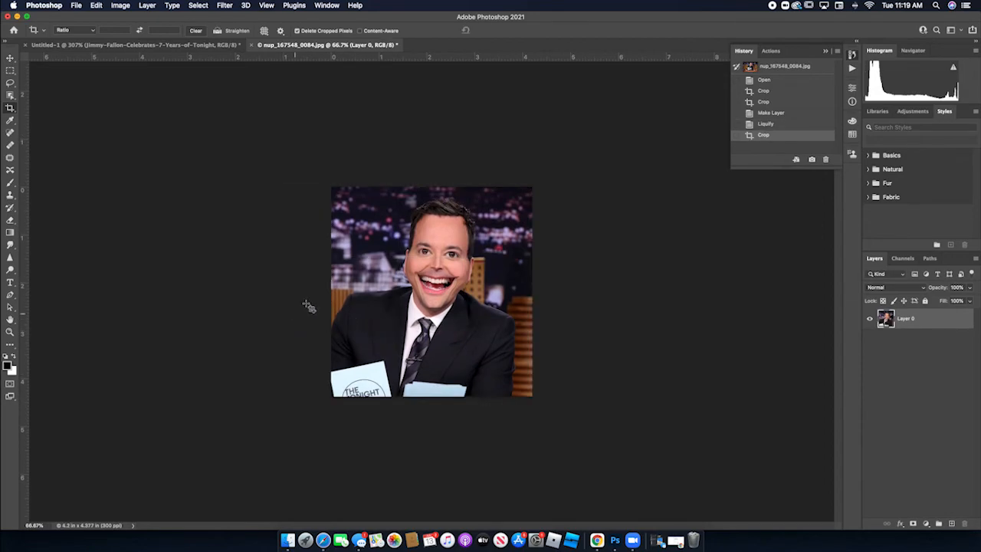
{"action": "left_click", "coordinate": [78, 6]}
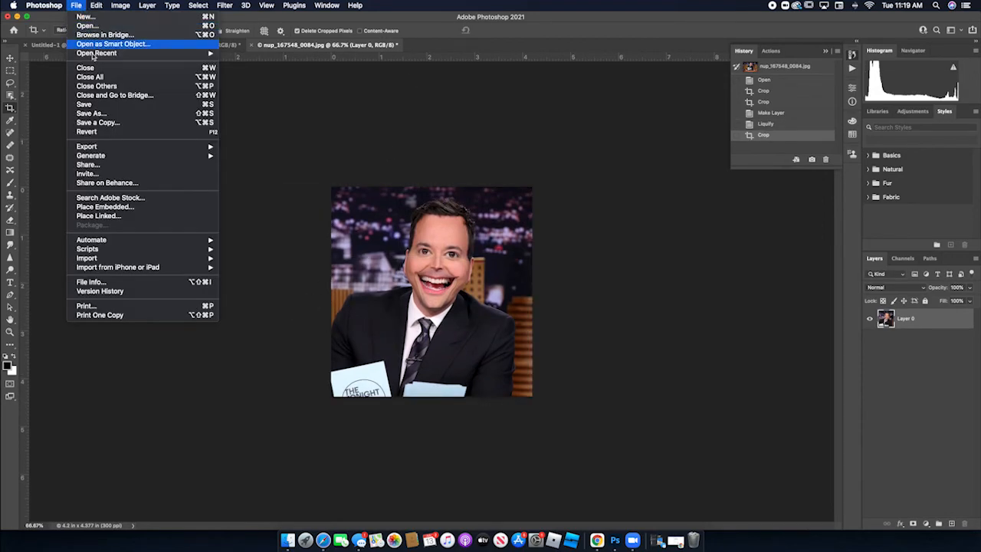
{"action": "left_click", "coordinate": [98, 114]}
{"action": "left_click", "coordinate": [521, 349]}
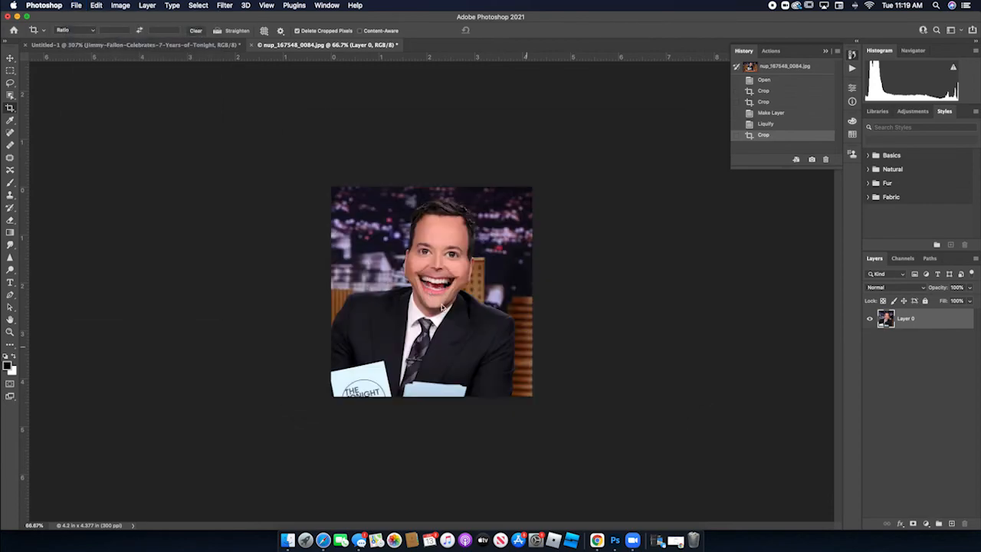
{"action": "left_click", "coordinate": [462, 170]}
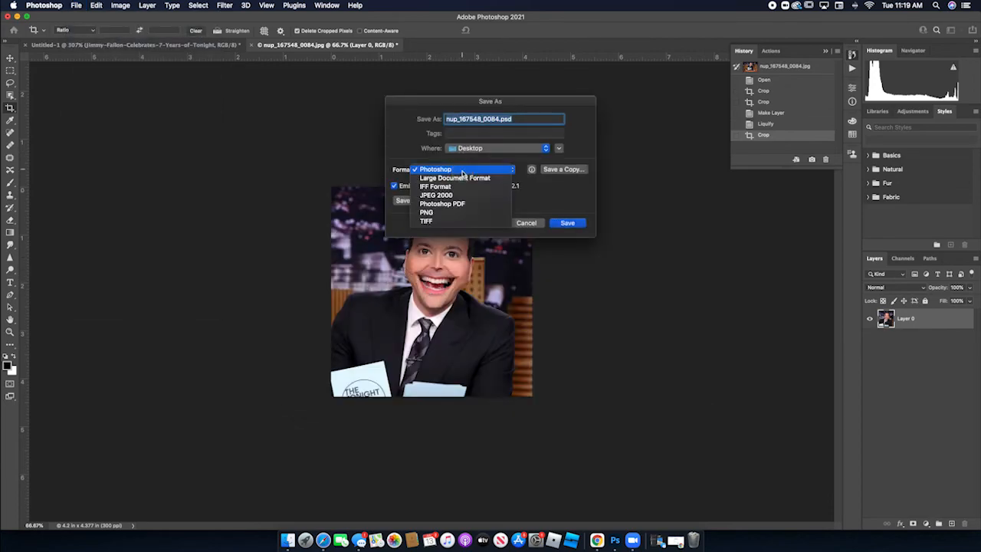
{"action": "left_click", "coordinate": [536, 224]}
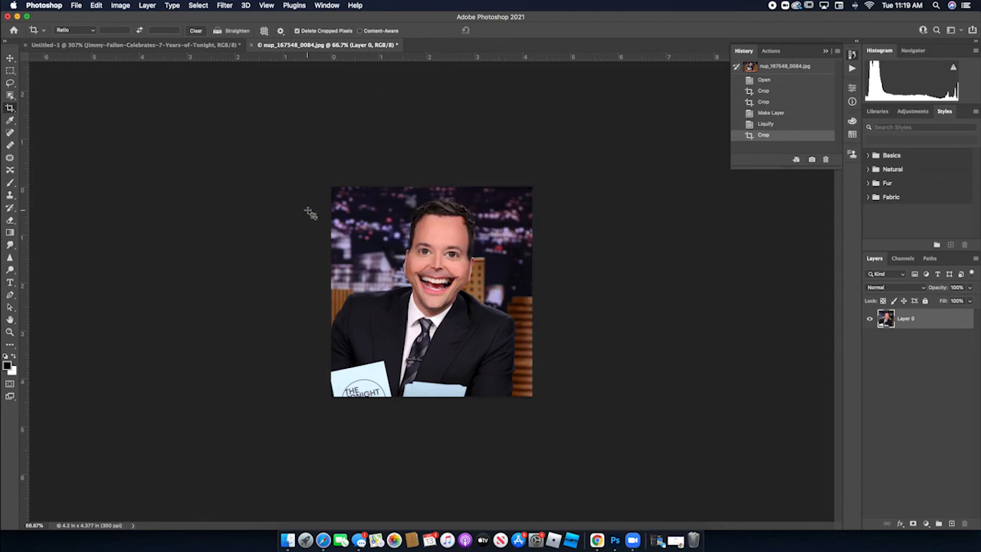